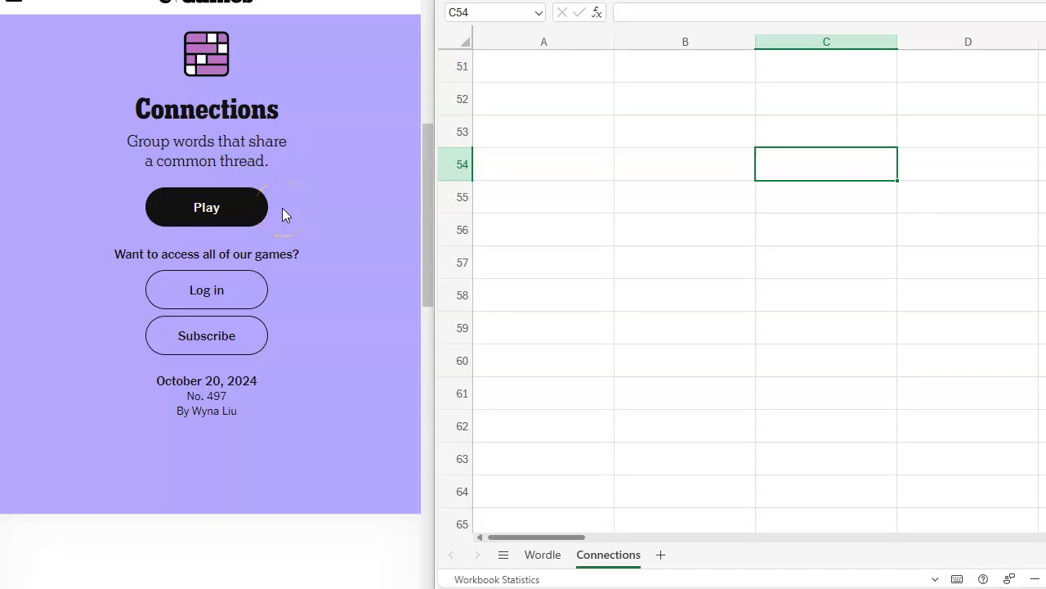
Start the Connections puzzle and shuffle its sixteen word tiles.
left_click(244, 212)
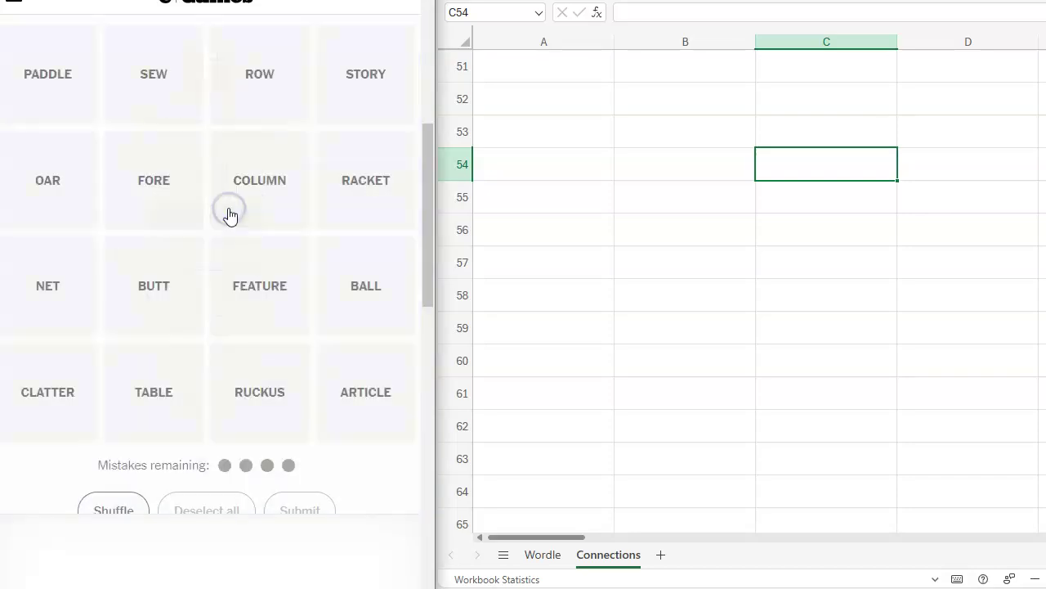
left_click(113, 513)
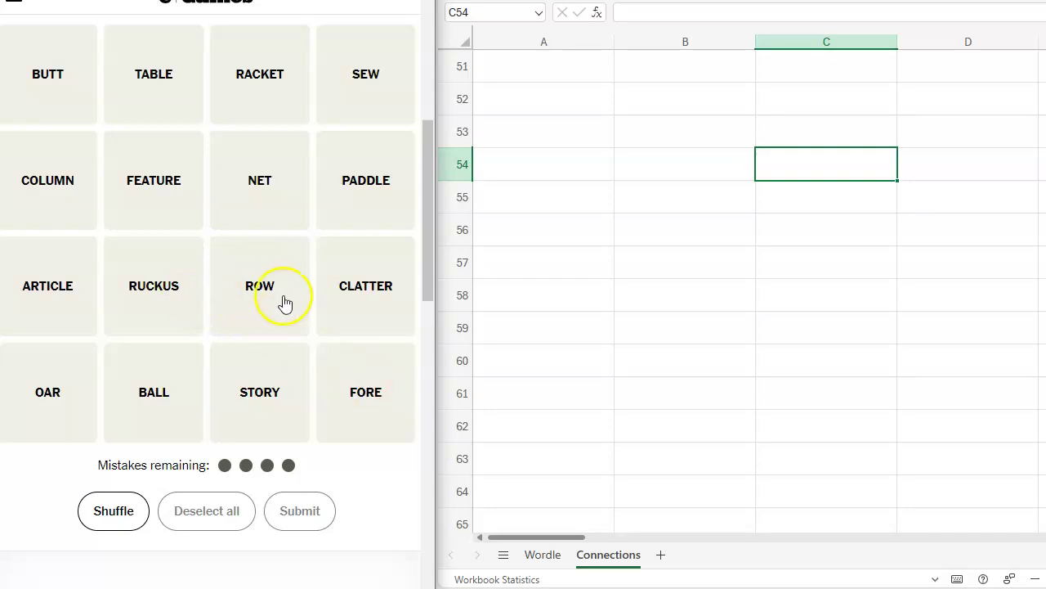
Enter RUCKUS, ROW and CLATTER down cells A51 to A53.
left_click(518, 72)
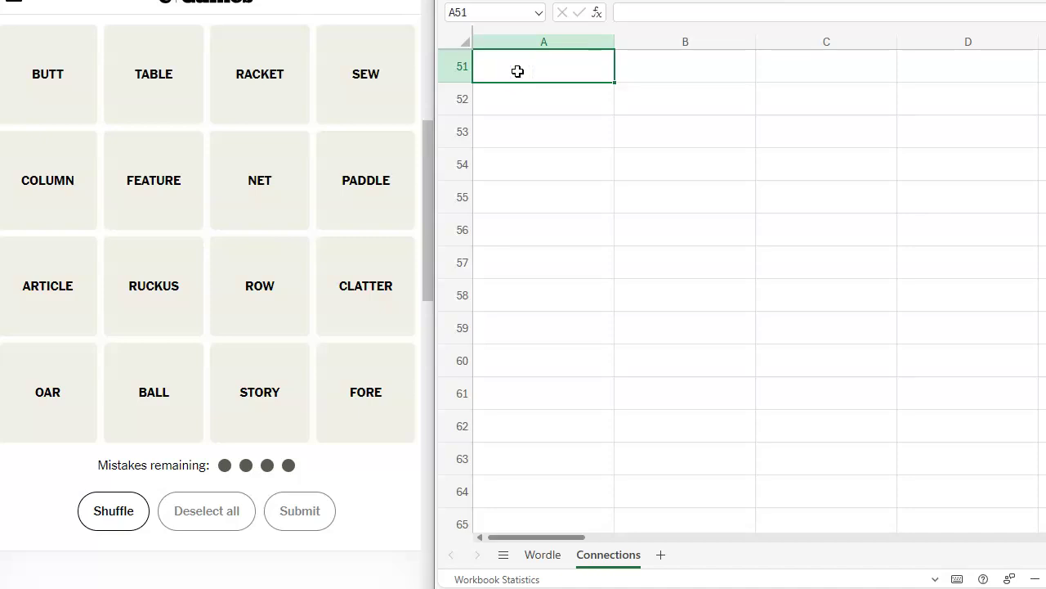
type("R")
type("UC")
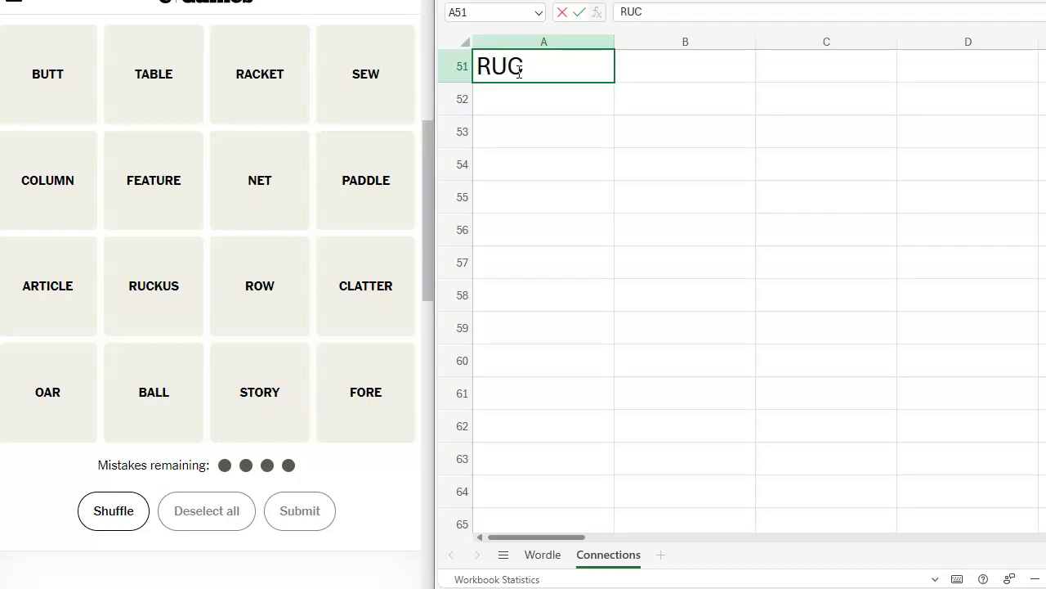
type("KUS")
key("Return")
type("ROW")
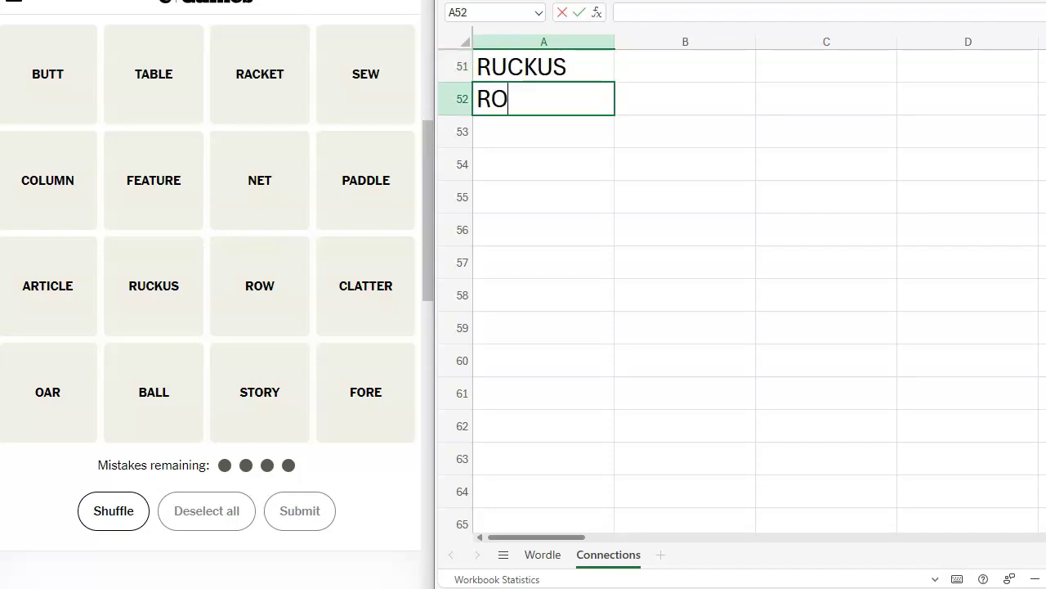
key("Return")
type("CLATTER")
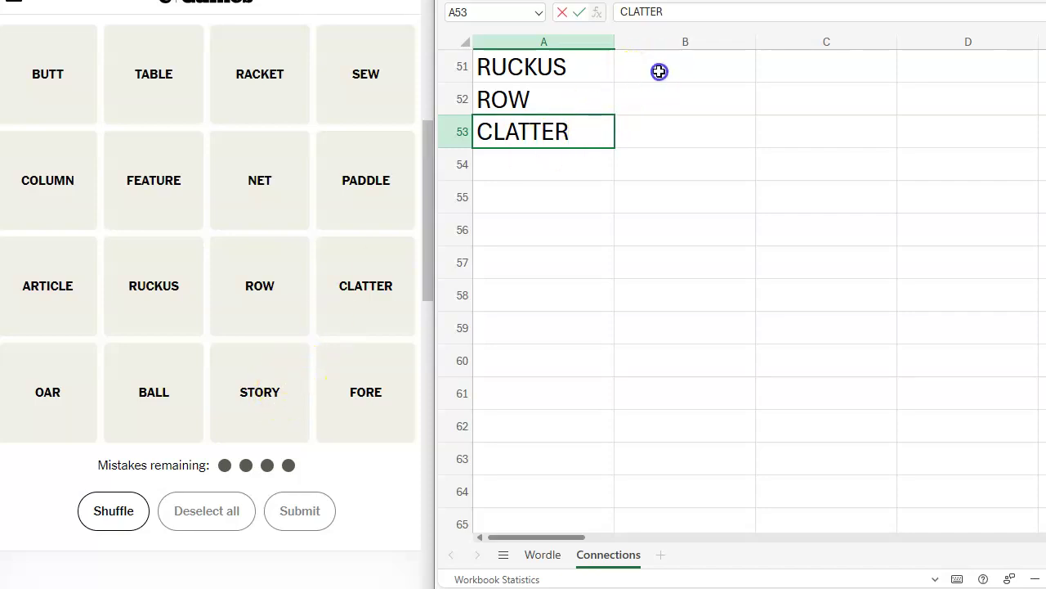
Type COLUMN, FEATURE, STORY and ARTICLE into cells B51 through B54.
left_click(659, 71)
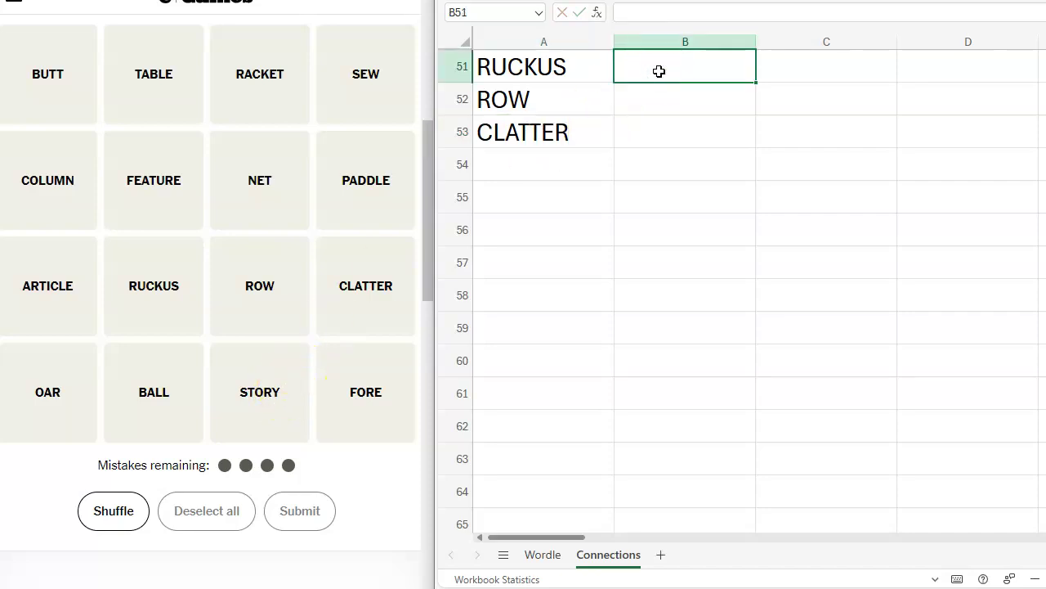
type("COLUMN")
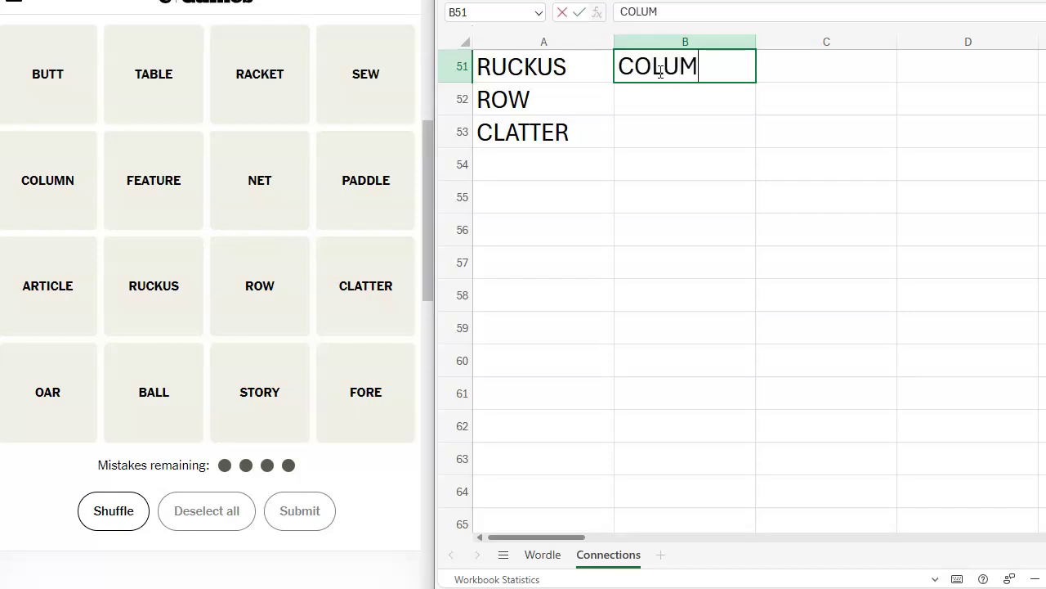
key("Return")
type("FEATURE")
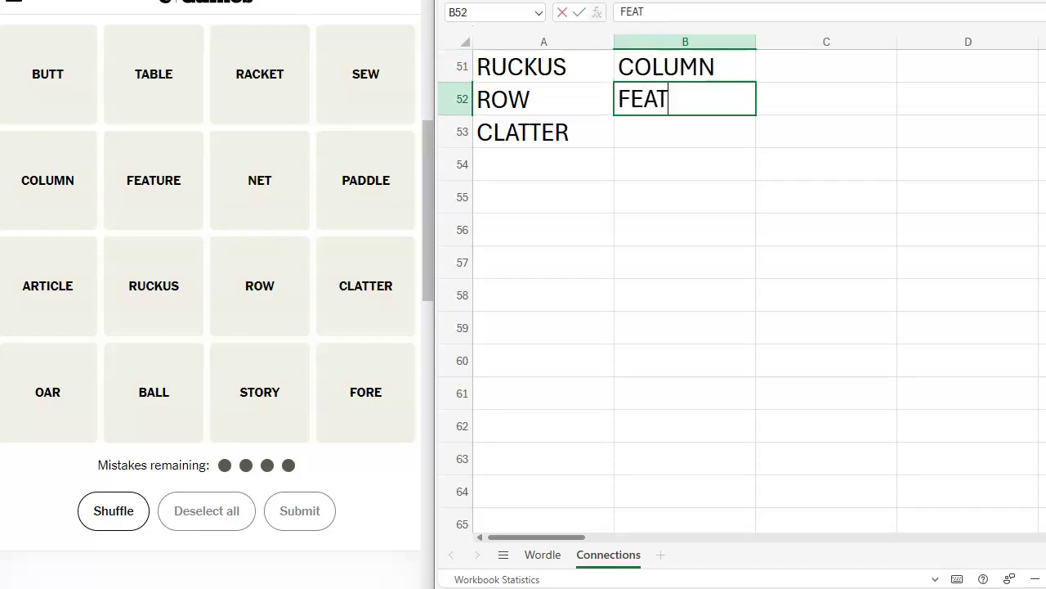
key("Return")
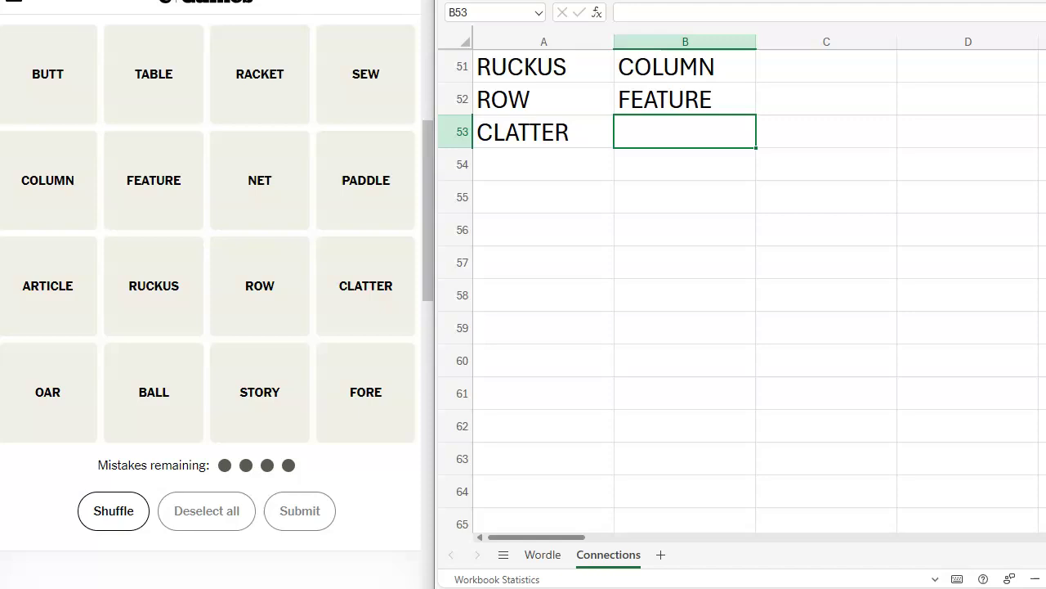
type("STORY")
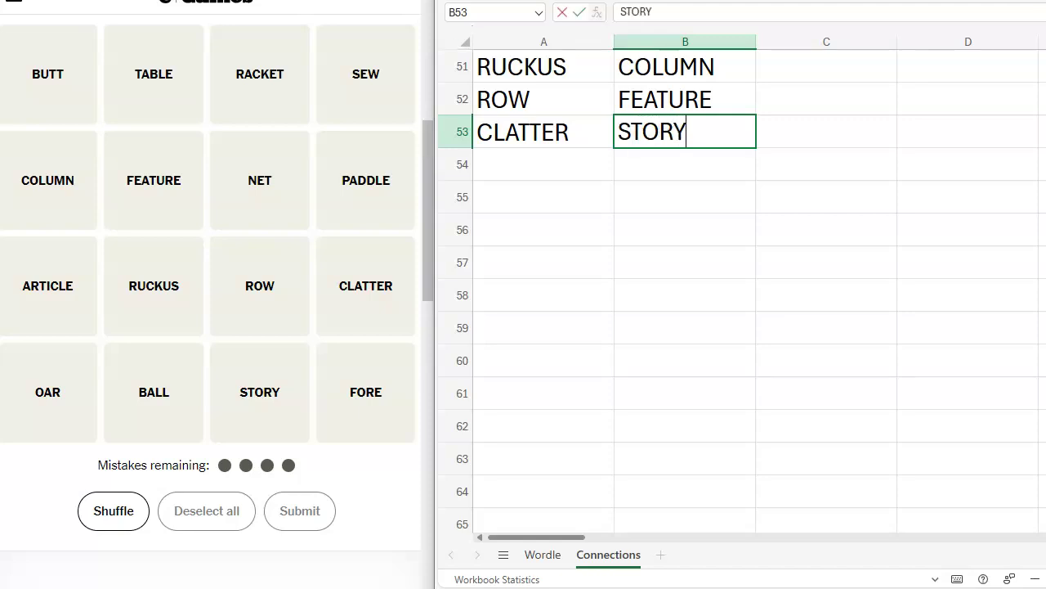
left_click(638, 158)
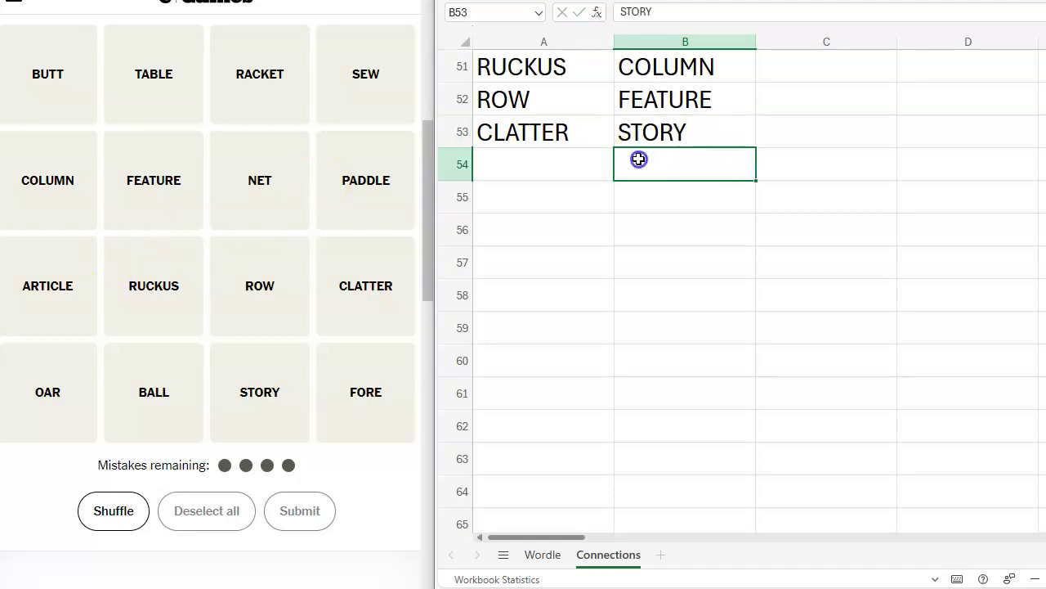
type("ARTICLE")
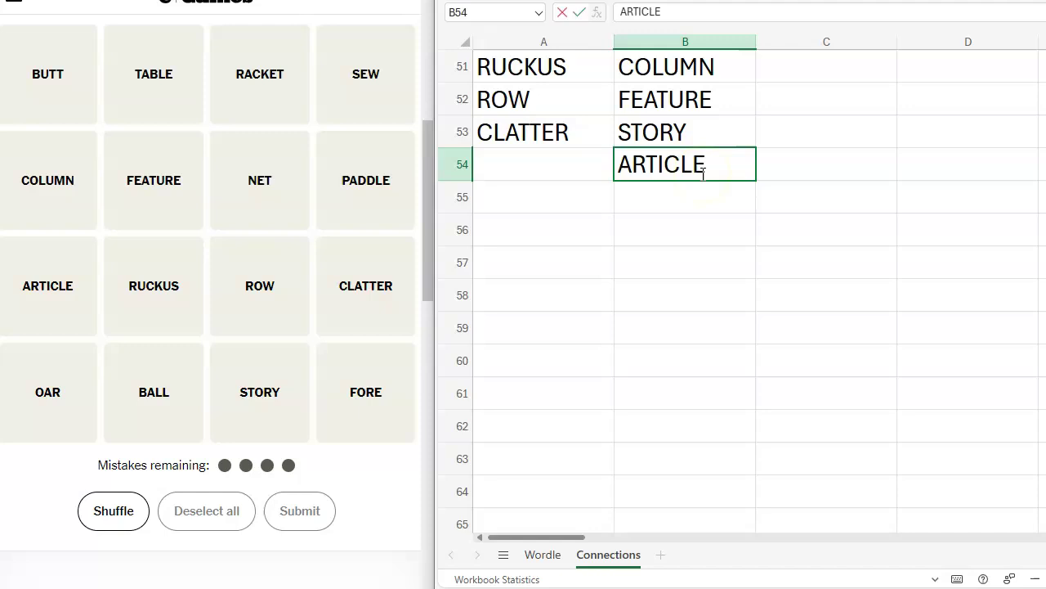
left_click(670, 261)
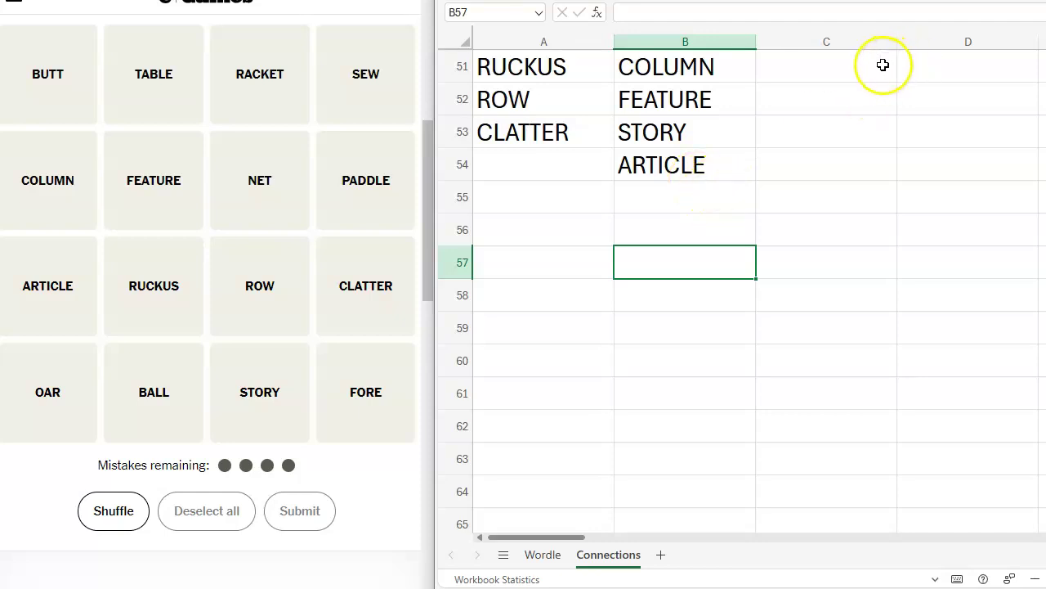
Enter RACKET, NET and BALL down cells C51 to C53.
left_click(812, 66)
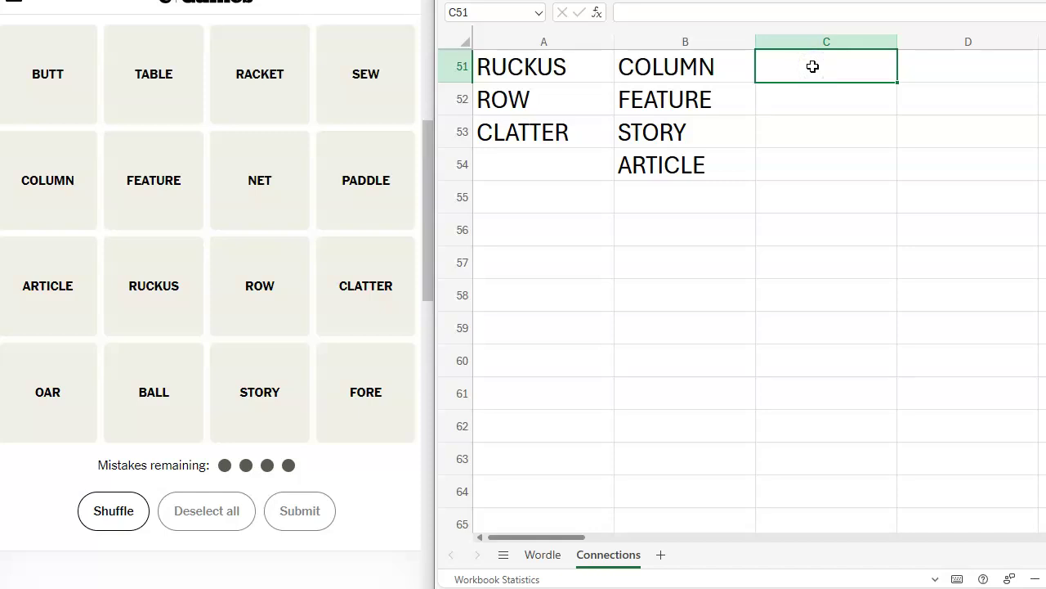
type("RACKET")
key("Return")
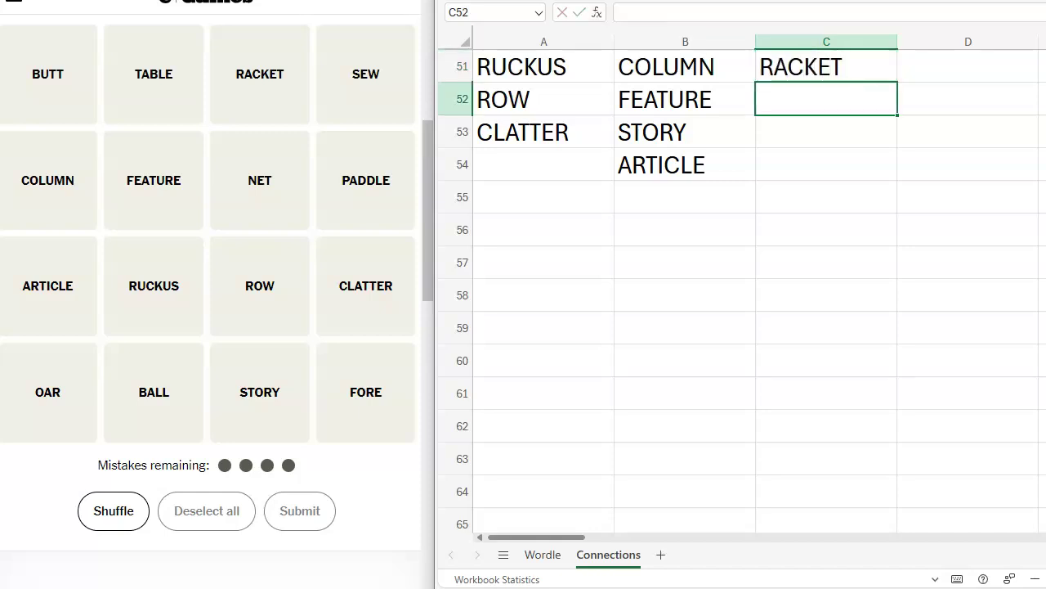
type("NET")
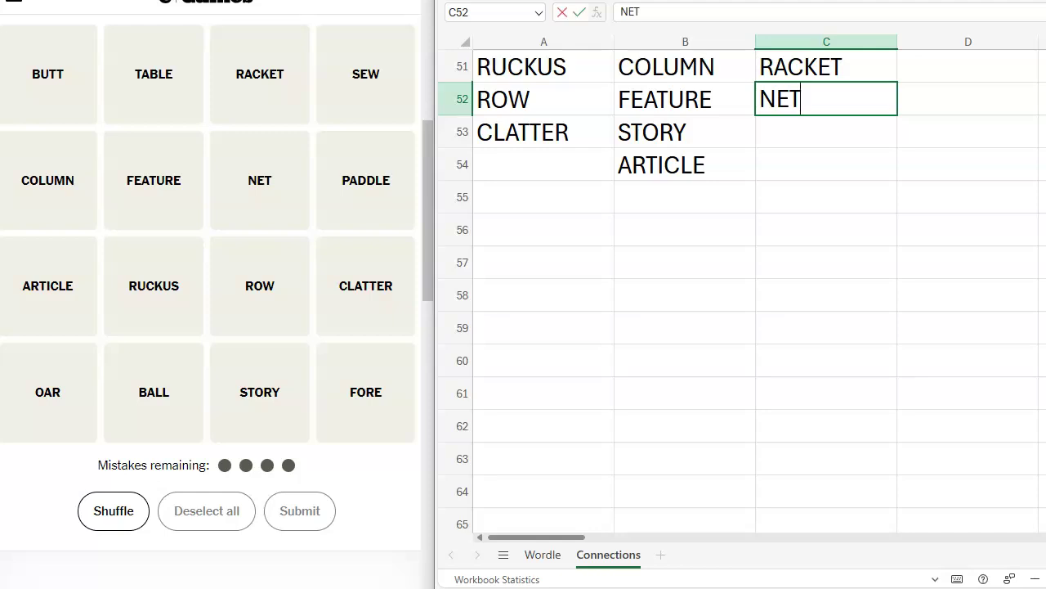
key("Return")
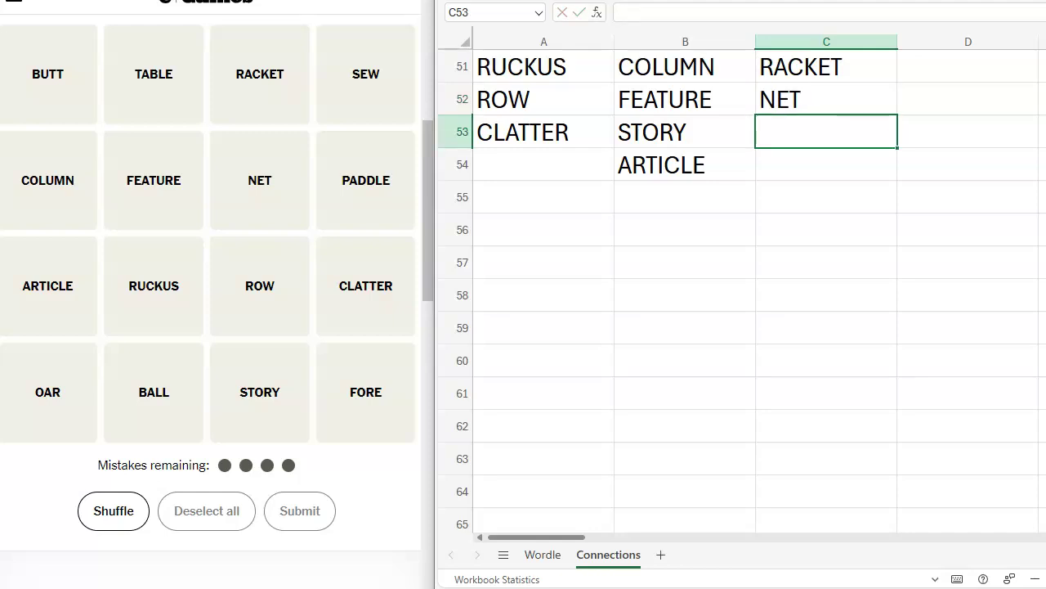
type("BALL")
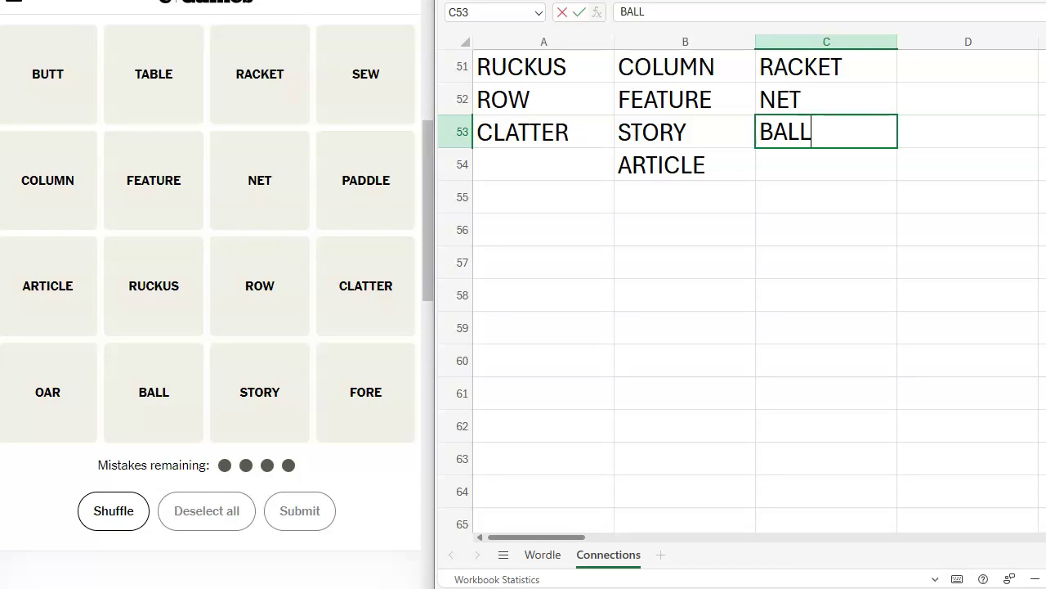
Start the fourth group with BUTT in cell D51.
left_click(937, 72)
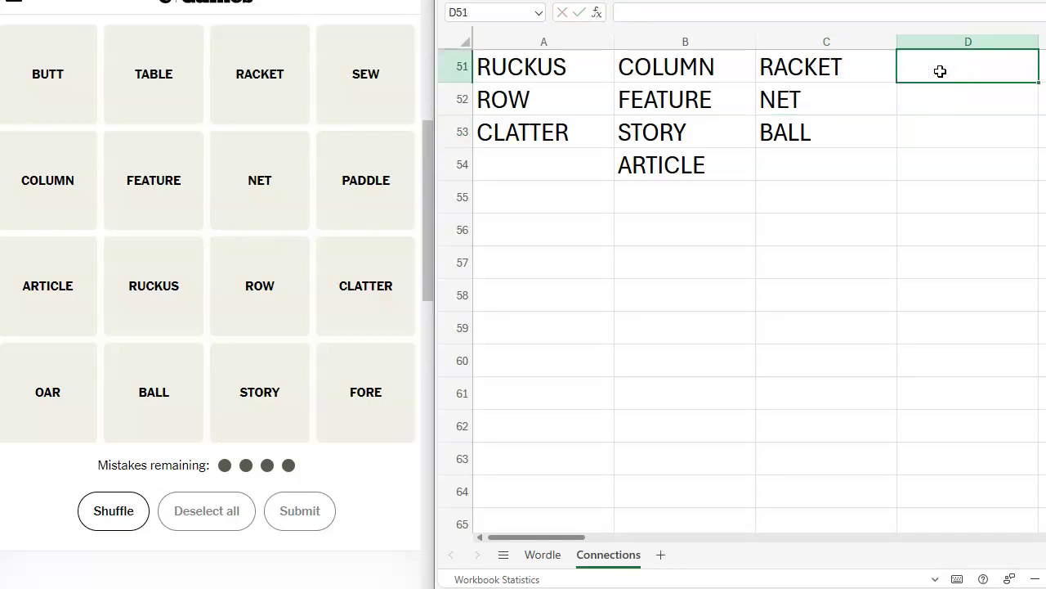
type("BUTT")
key("Return")
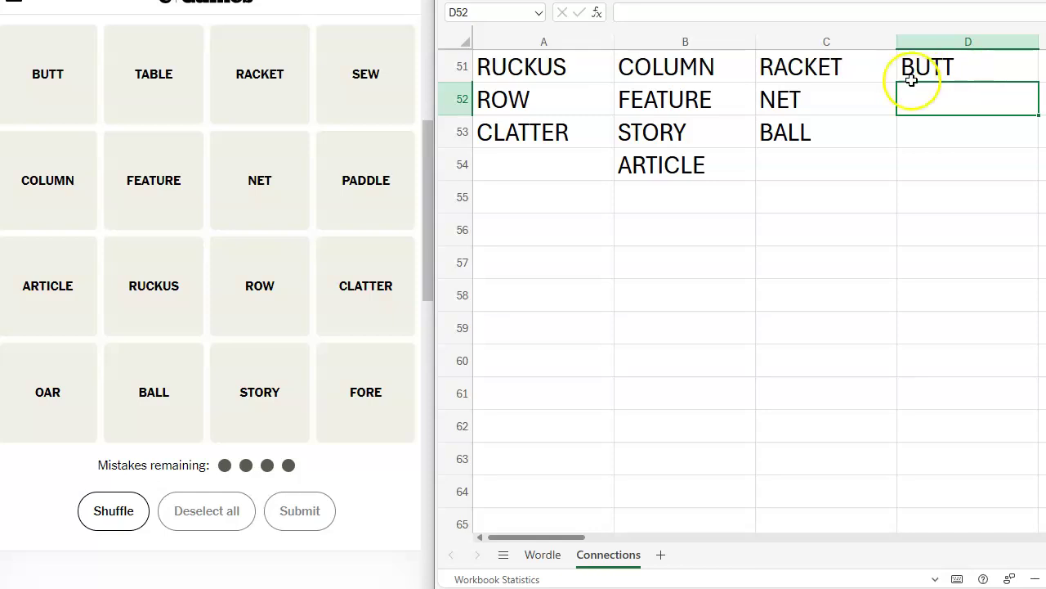
left_click(808, 80)
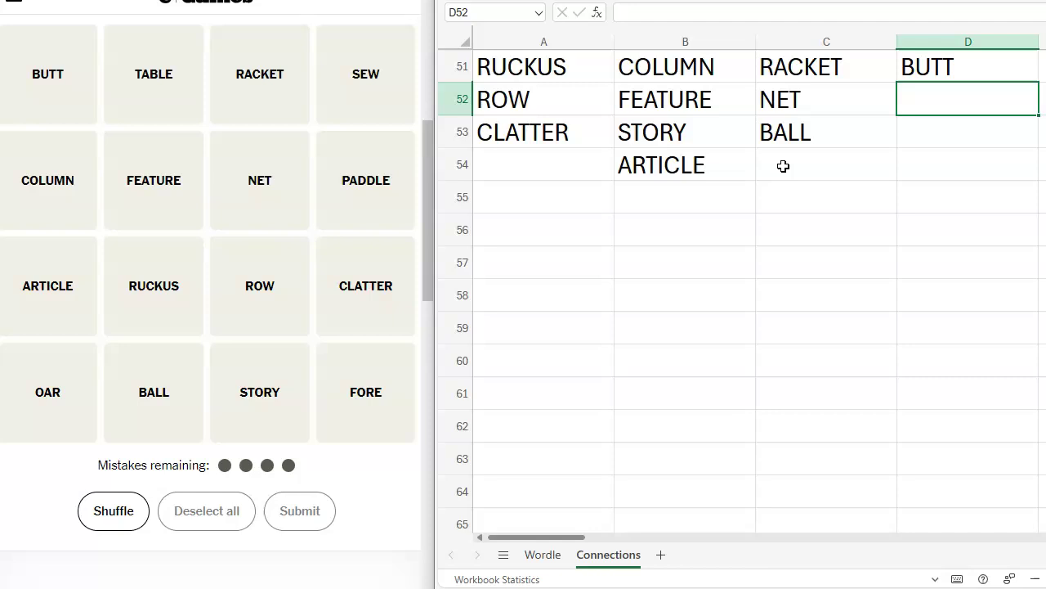
Add TABLE in C54 and begin entering SEW in D52.
left_click(783, 166)
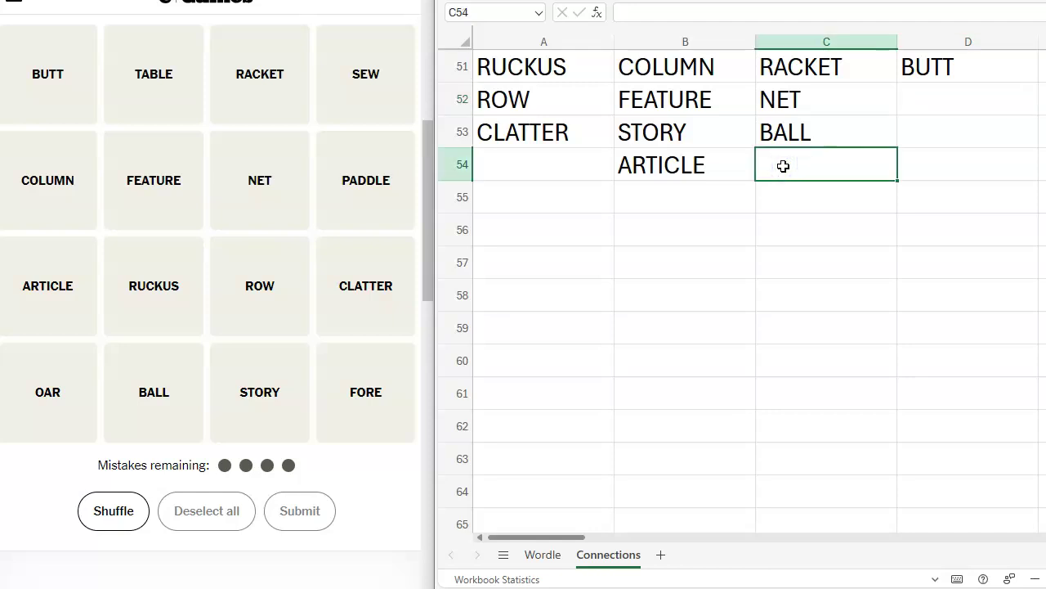
type("TABLE")
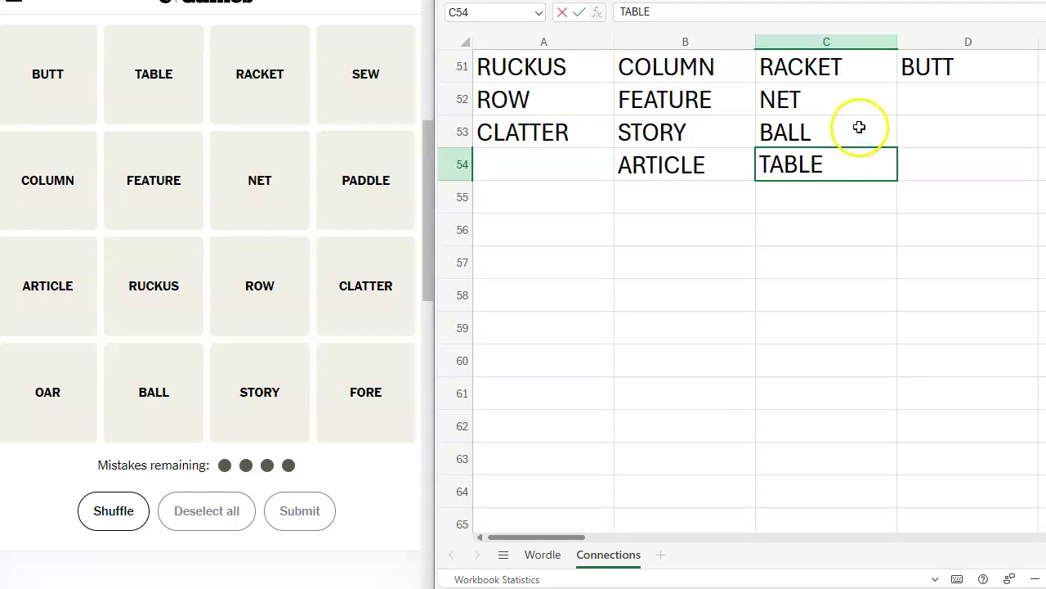
left_click(941, 99)
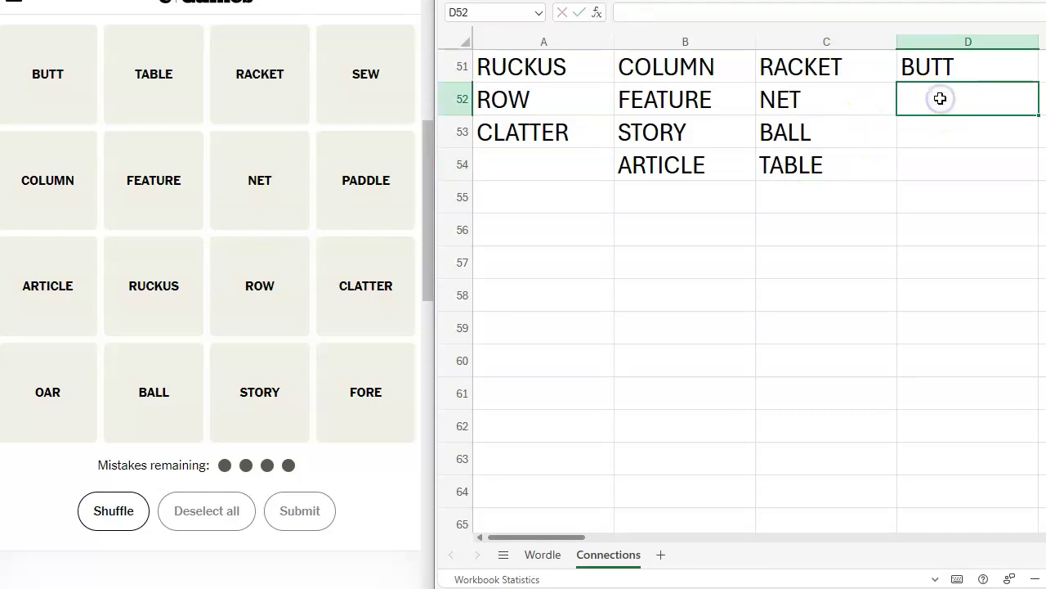
type("SEW")
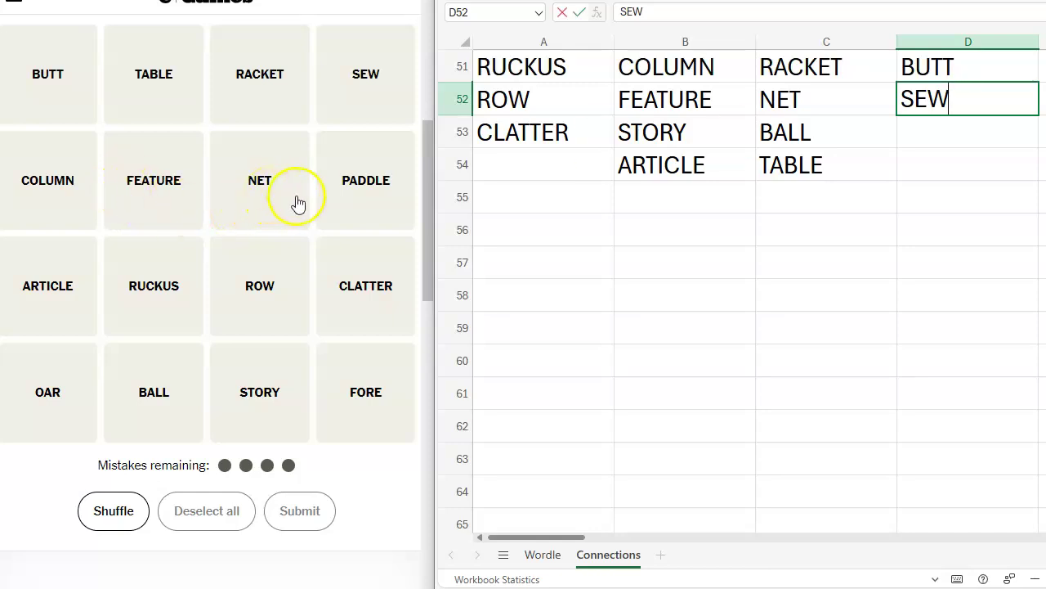
Finish SEW, then put PADDLE in C55, OAR in D53 and FORE in D54.
left_click(771, 216)
left_click(781, 191)
type("PADDLE")
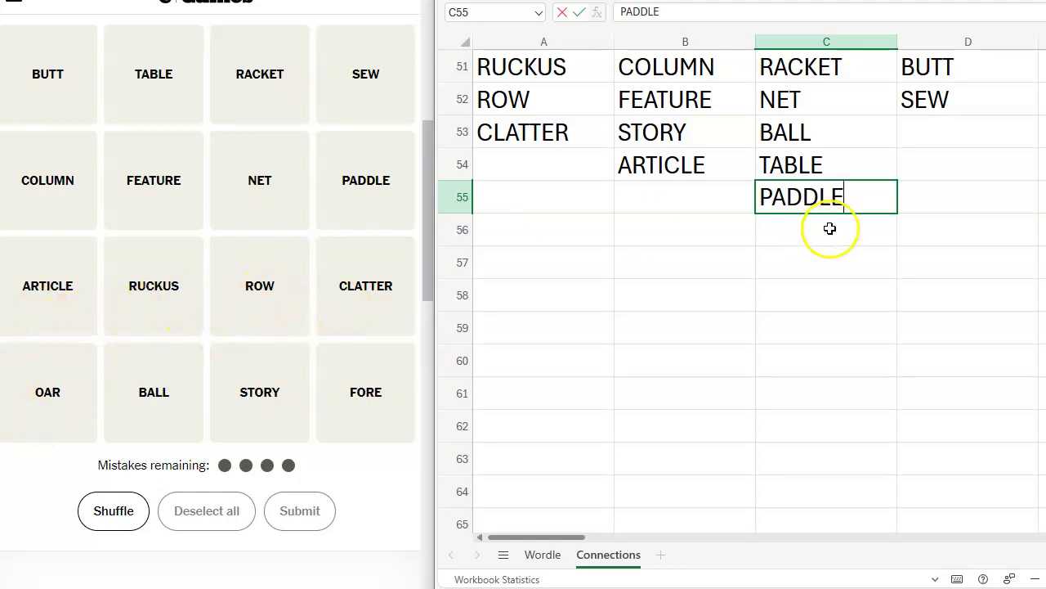
left_click(919, 133)
type("OAR")
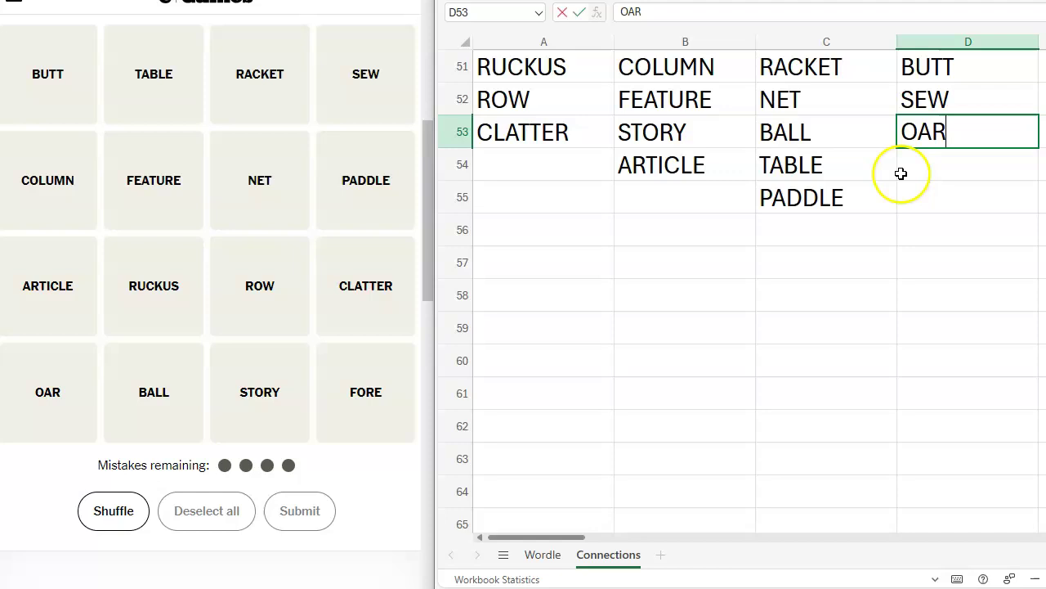
left_click(934, 167)
type("FORE")
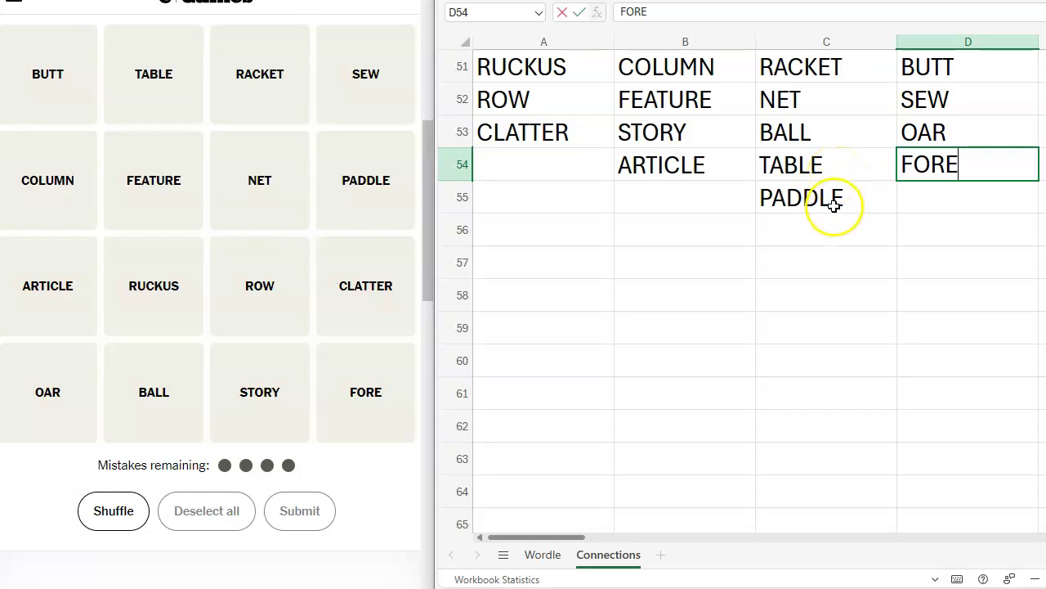
Move RACKET to A54, replace C51 with PADDLE, and clear the duplicate PADDLE in C55.
left_click(543, 164)
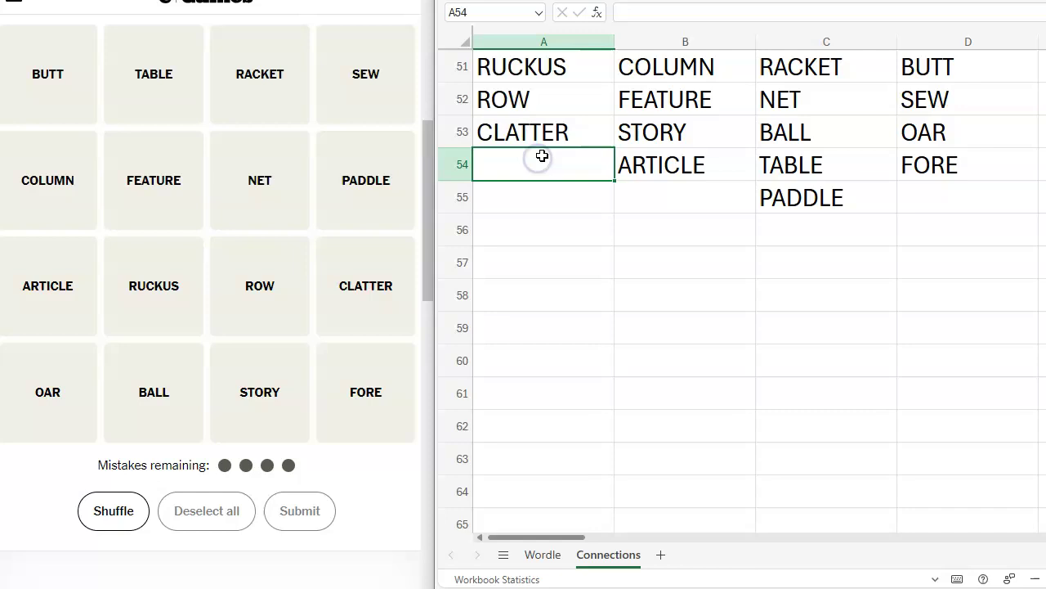
type("RACKET")
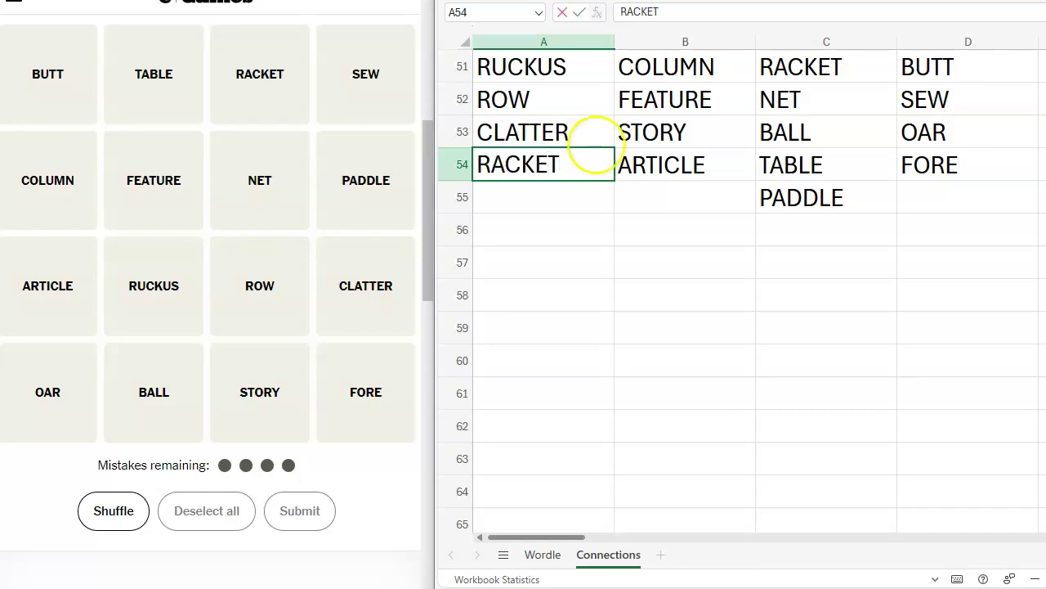
left_click(766, 78)
type("PADDLE")
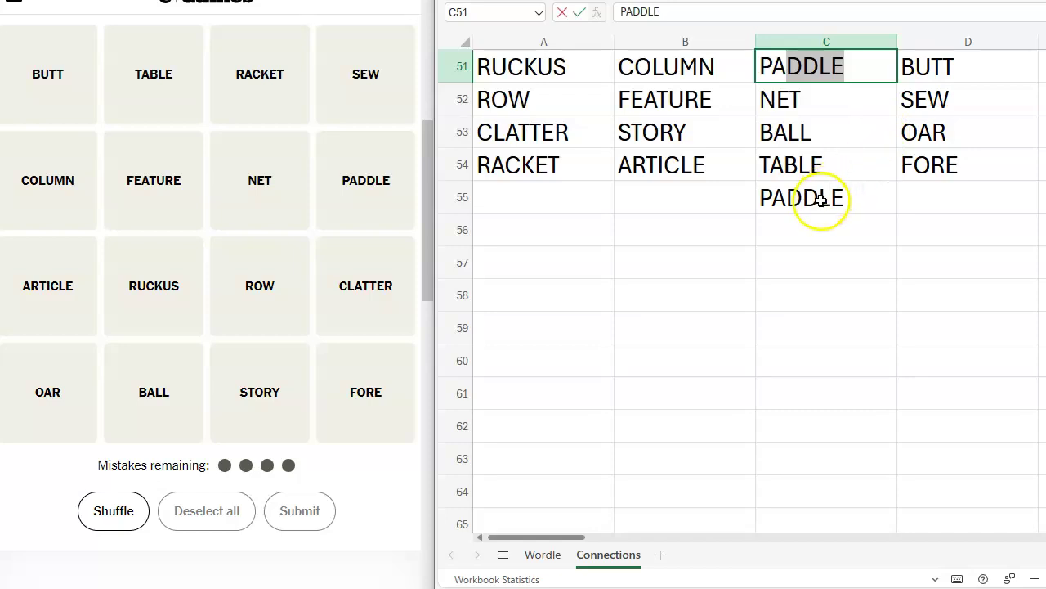
left_click(821, 200)
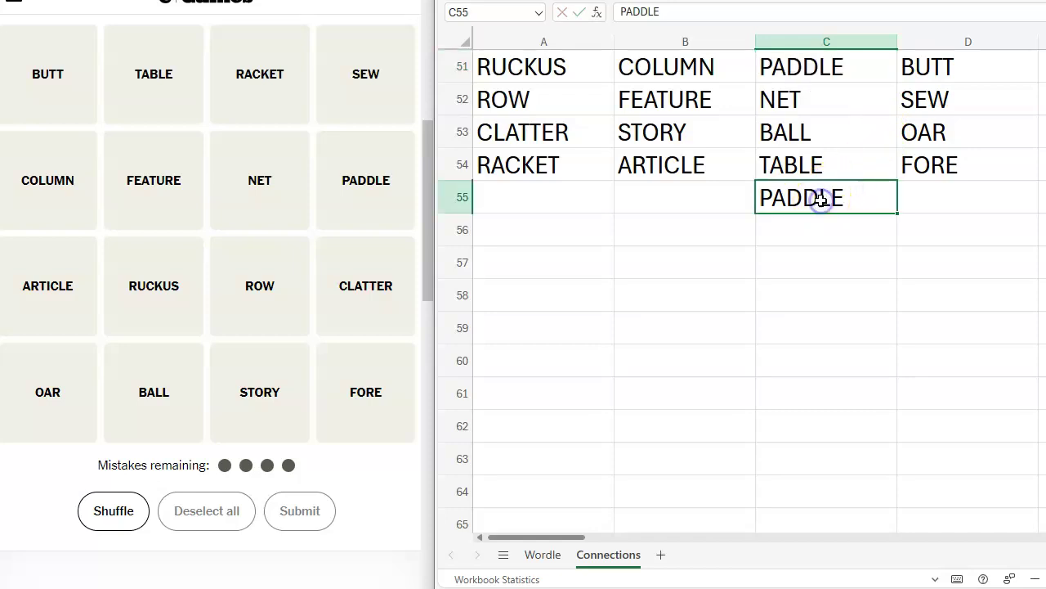
key("BackSpace")
left_click(849, 323)
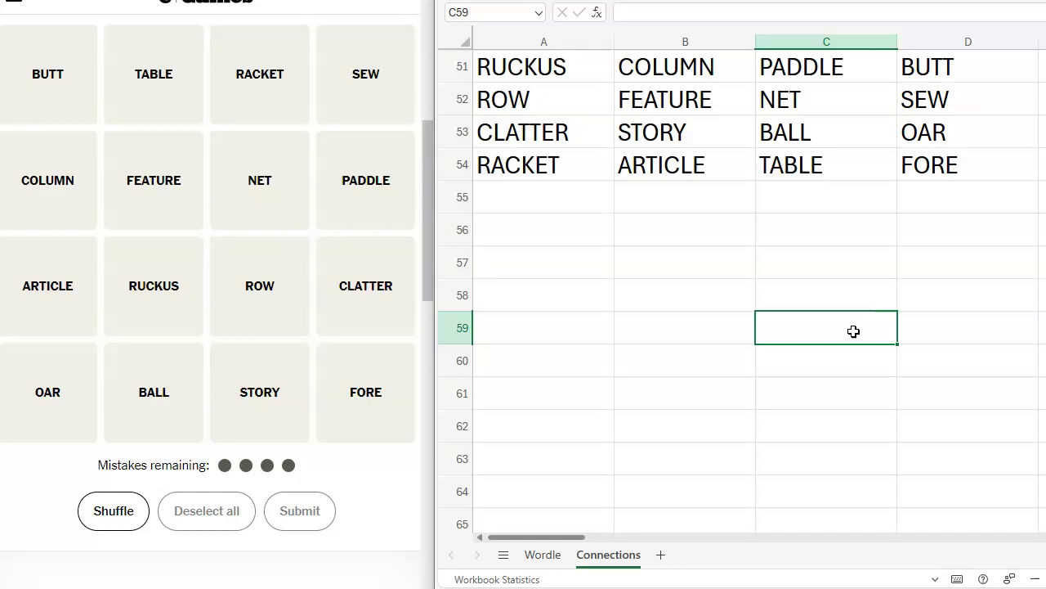
left_click(853, 312)
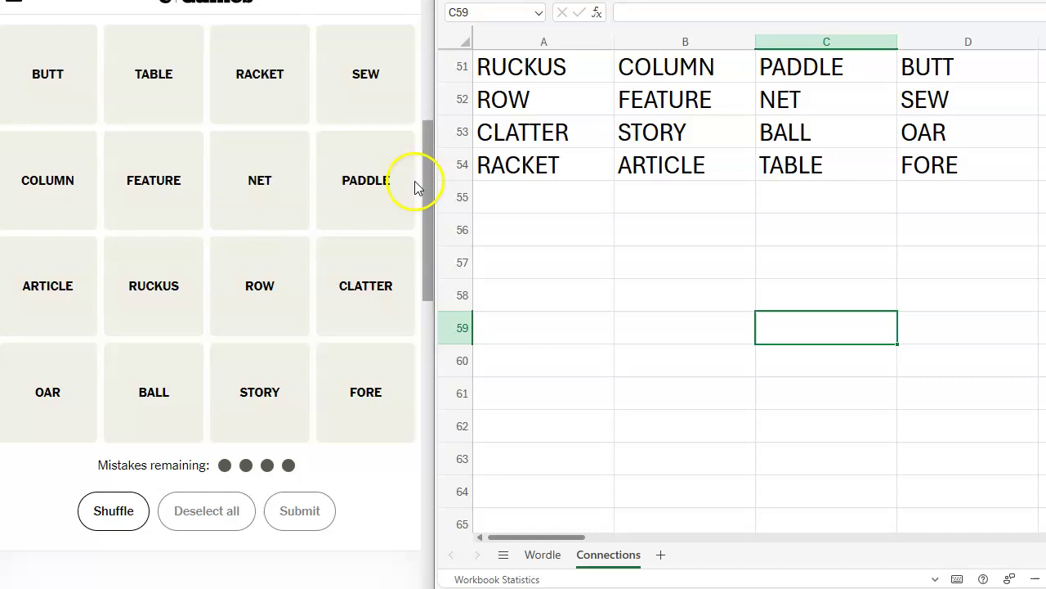
Submit BUTT, SEW, FORE and OAR as the purple conjunction-homophones group.
left_click(47, 72)
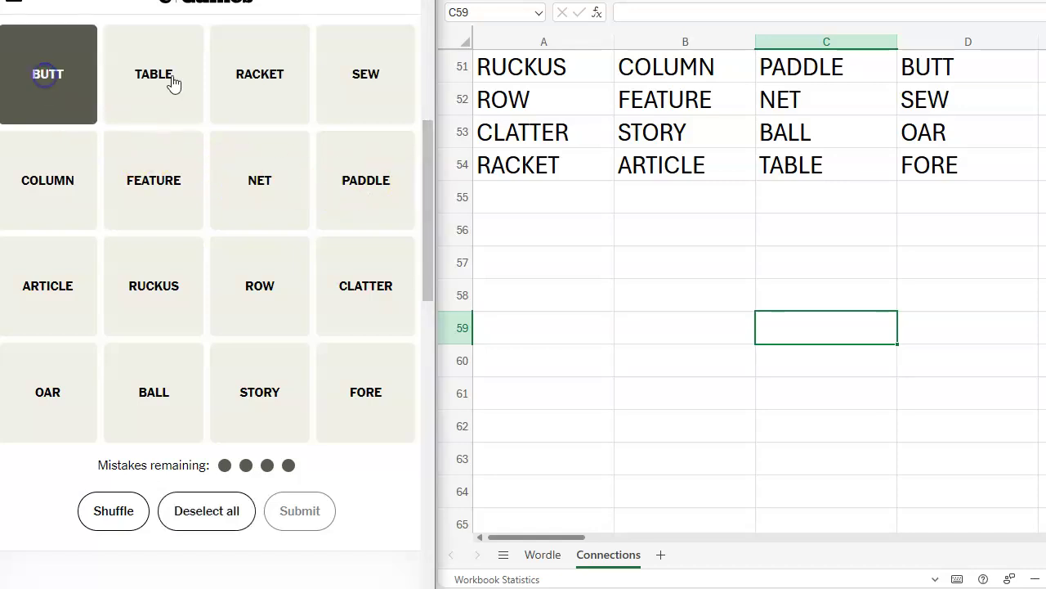
left_click(368, 73)
left_click(387, 382)
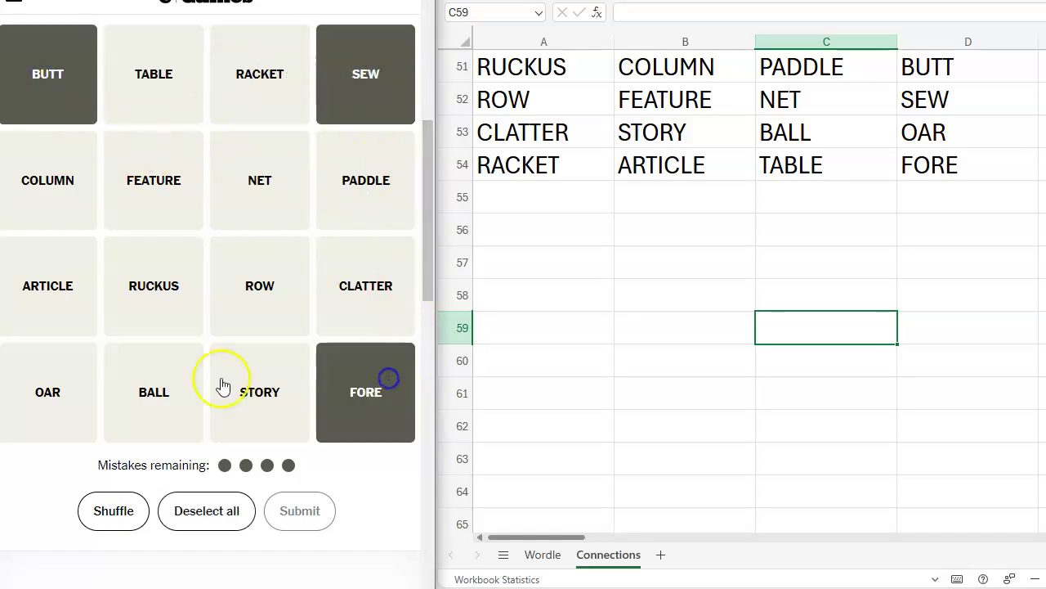
left_click(44, 382)
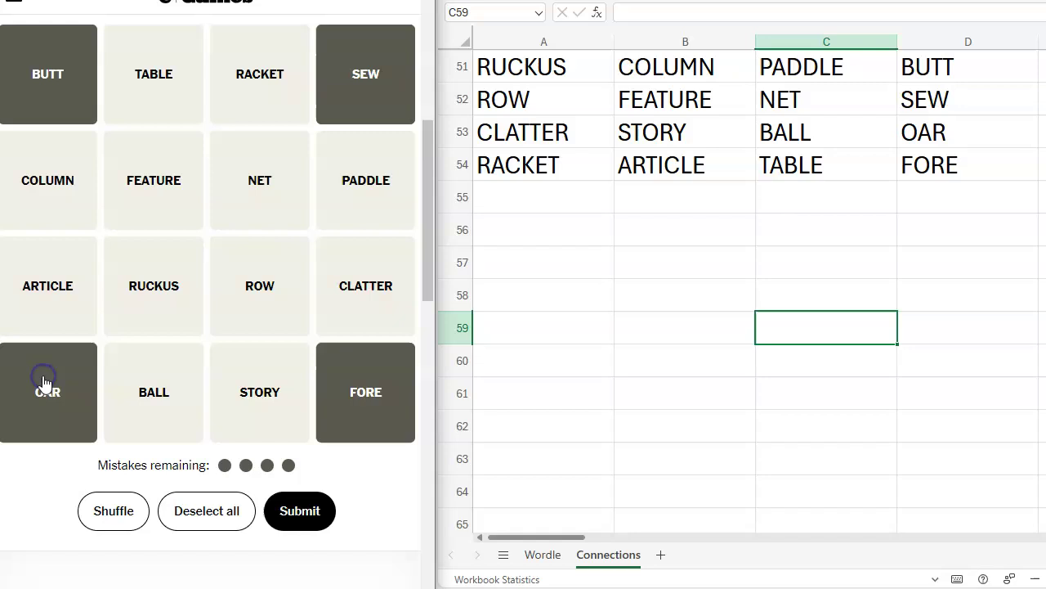
left_click(293, 524)
mouse_move(433, 227)
left_mouse_down()
mouse_move(431, 159)
mouse_move(434, 230)
left_mouse_up()
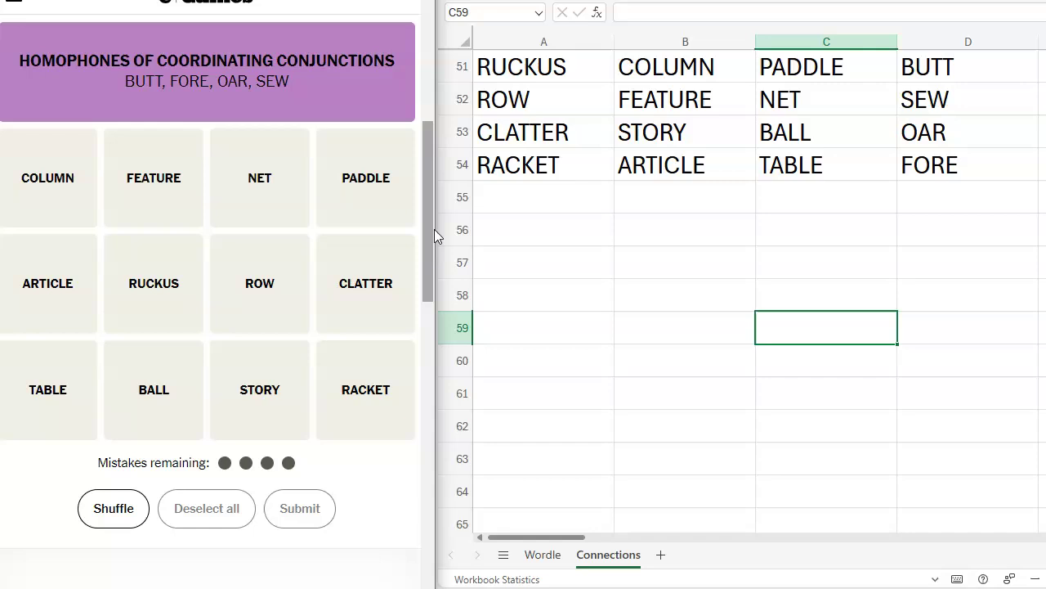
left_click(762, 331)
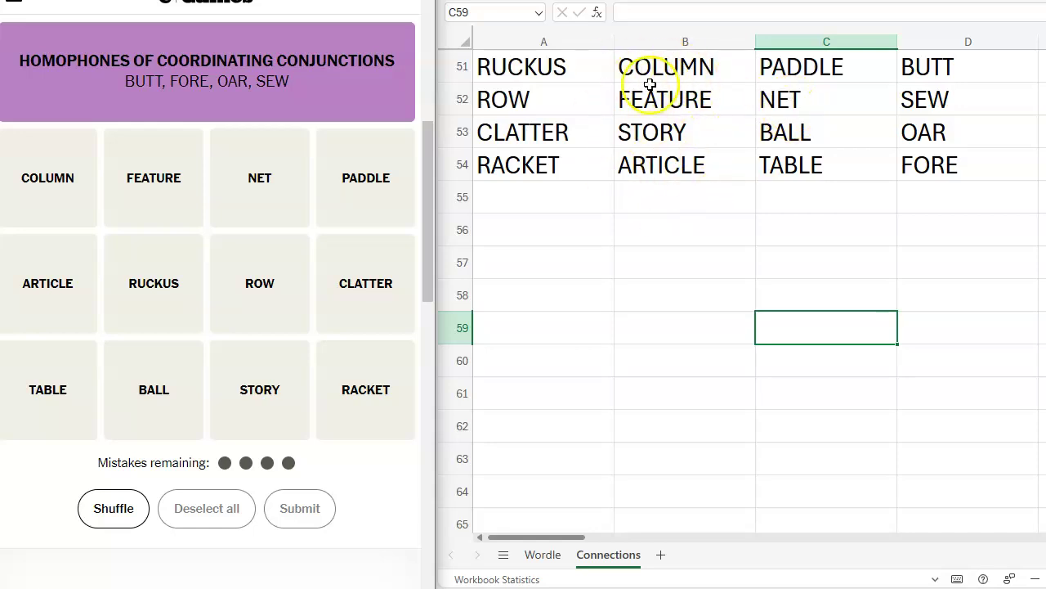
Submit COLUMN, STORY, ARTICLE and FEATURE as the yellow newspaper-writing group.
left_click(50, 187)
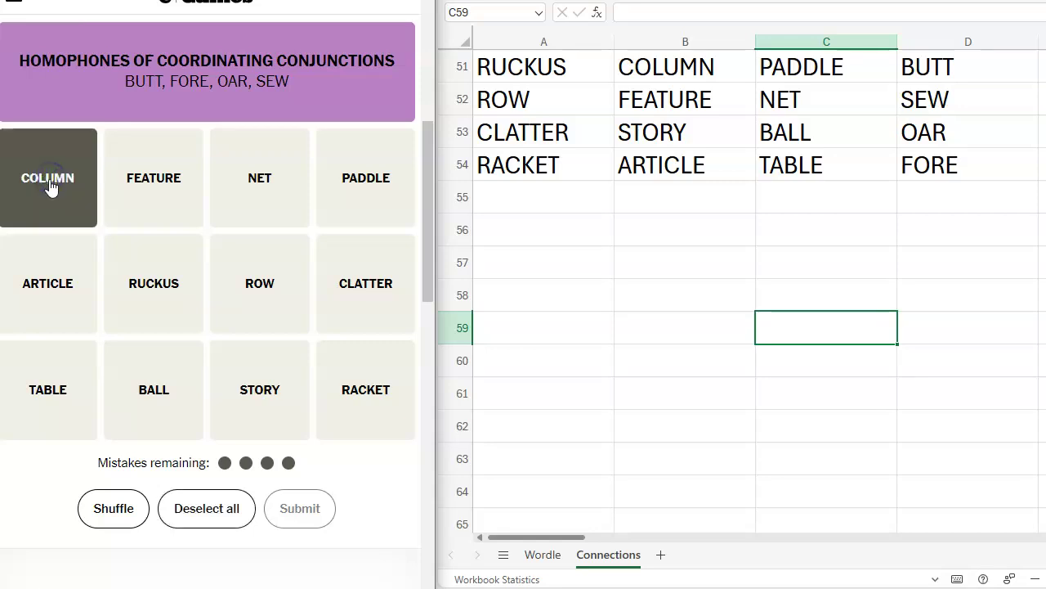
left_click(272, 392)
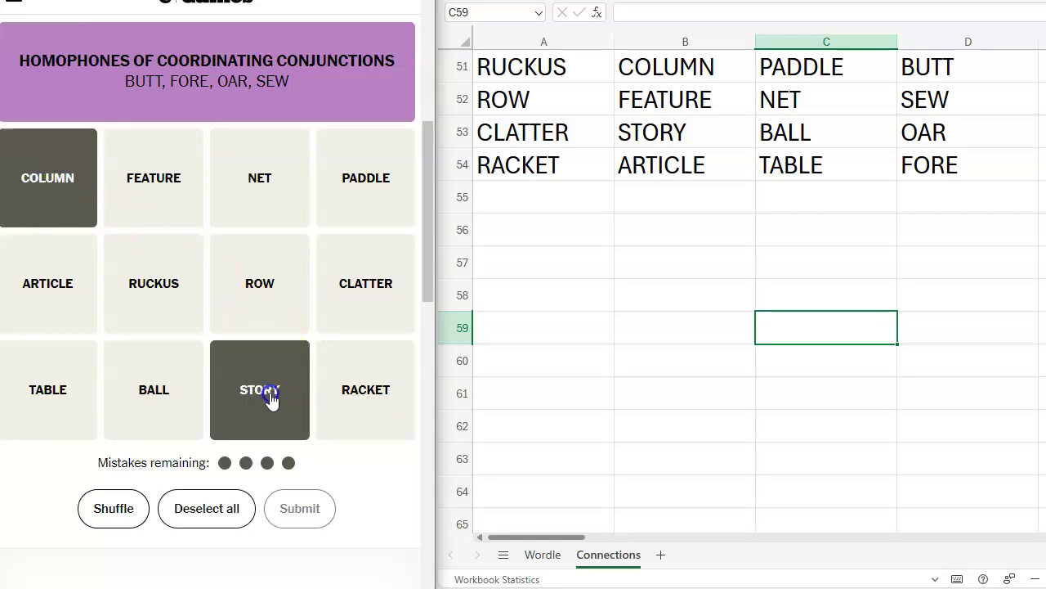
left_click(53, 290)
left_click(168, 175)
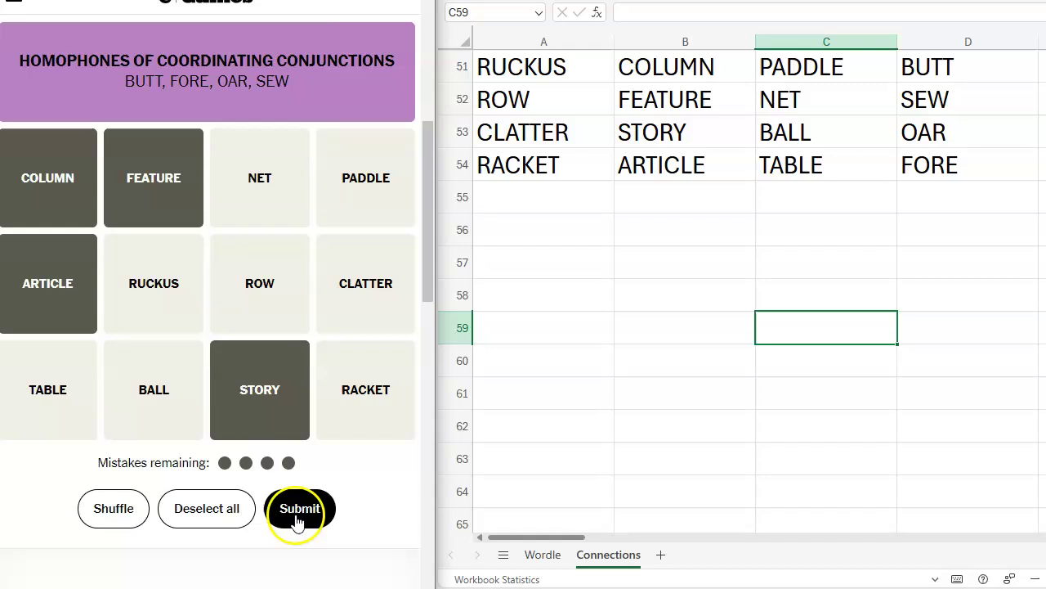
left_click(299, 501)
left_click(299, 507)
left_click(299, 509)
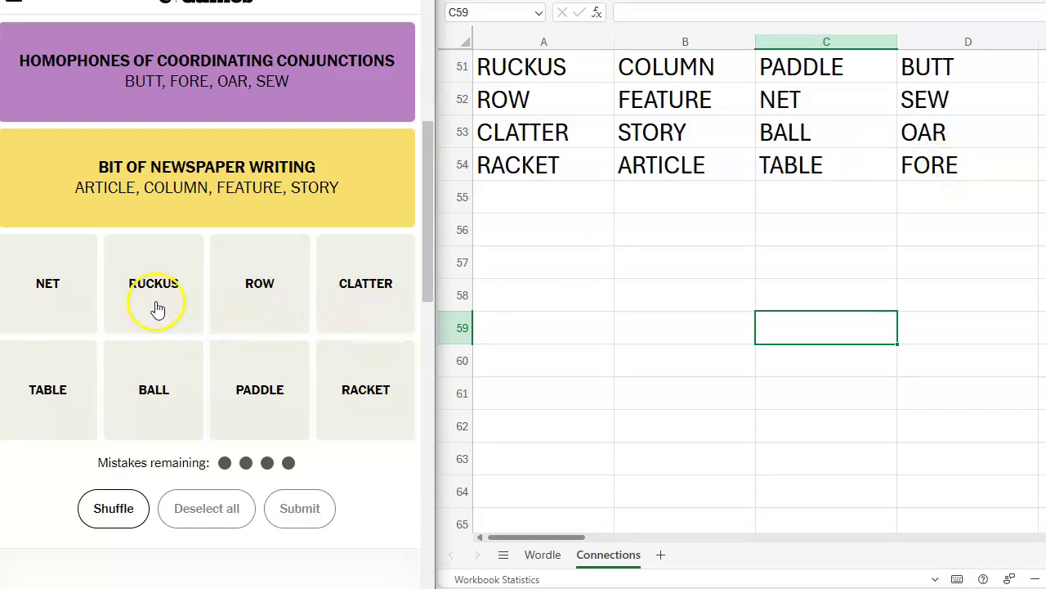
Submit PADDLE, BALL, TABLE and NET as the blue table-tennis group.
left_click(250, 395)
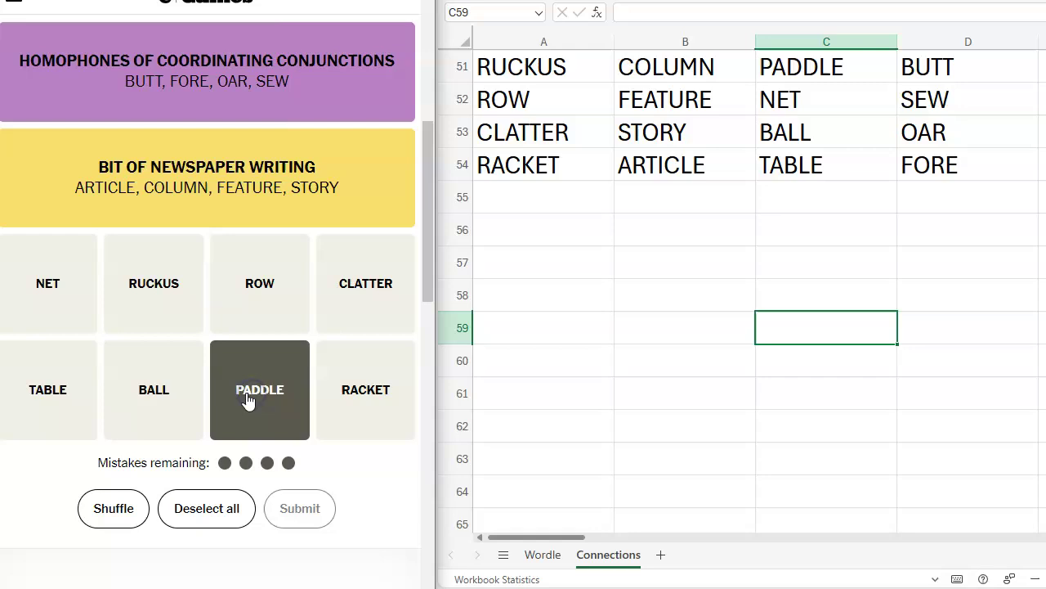
left_click(166, 396)
left_click(46, 391)
left_click(46, 284)
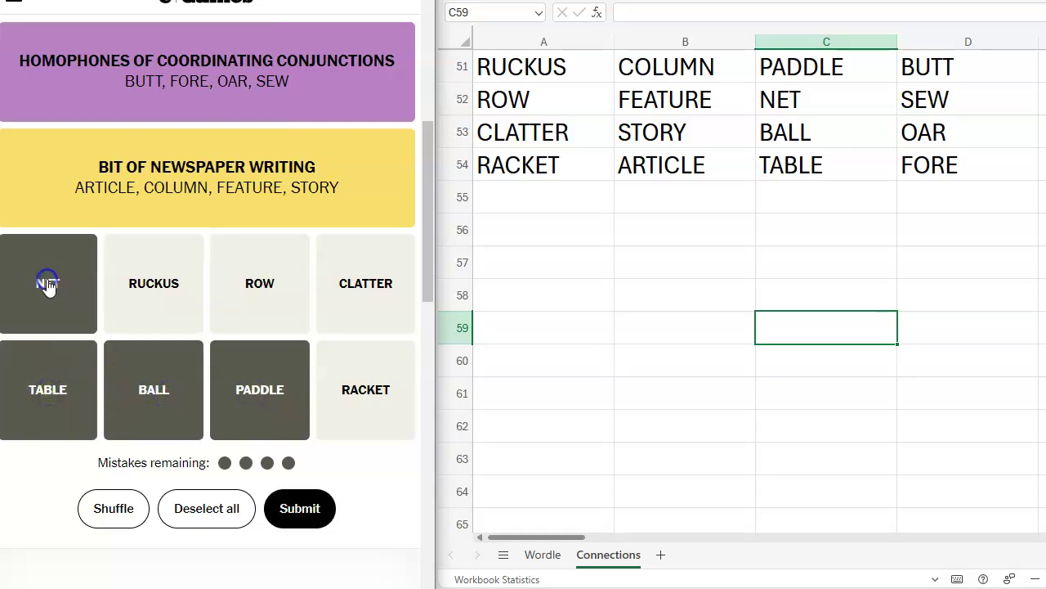
left_click(292, 515)
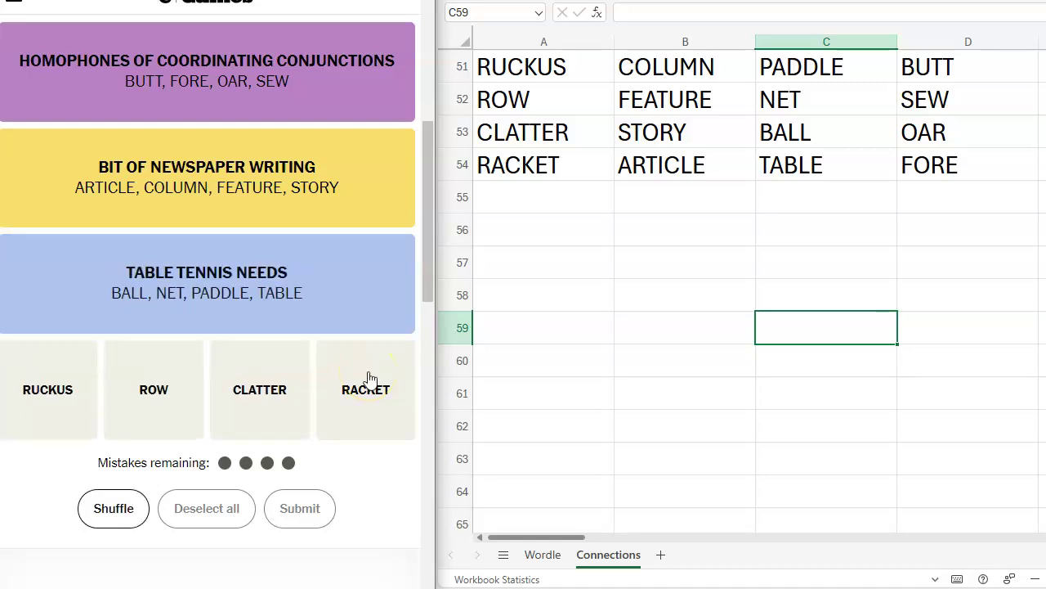
Submit RUCKUS, ROW, CLATTER and RACKET as the final green group.
left_click(41, 391)
left_click(154, 389)
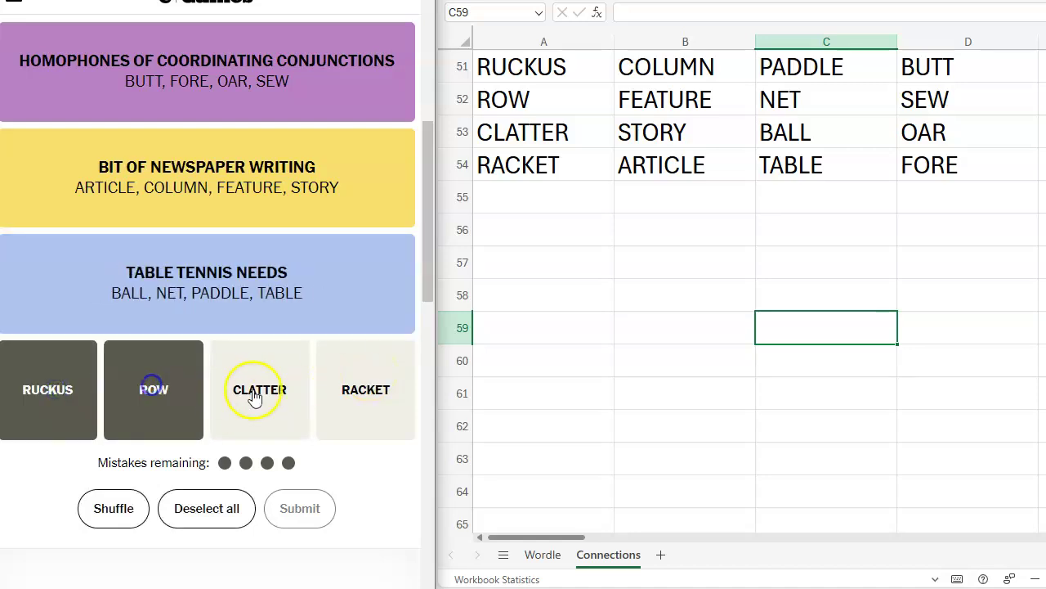
left_click(260, 387)
left_click(375, 391)
left_click(313, 517)
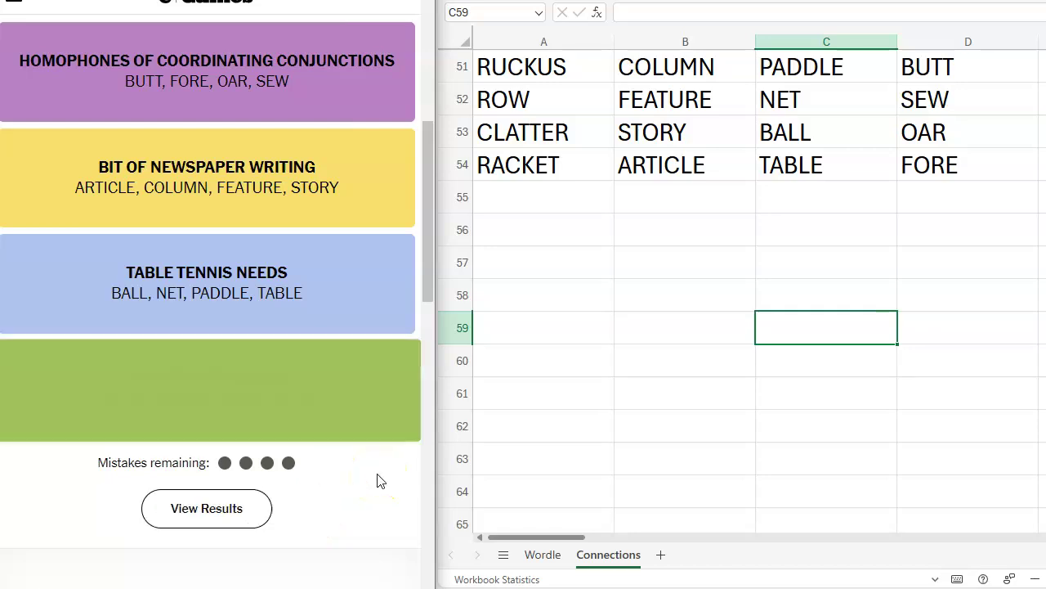
Open View Results to display the Perfect! rating and four-colour solve grid.
left_click(236, 510)
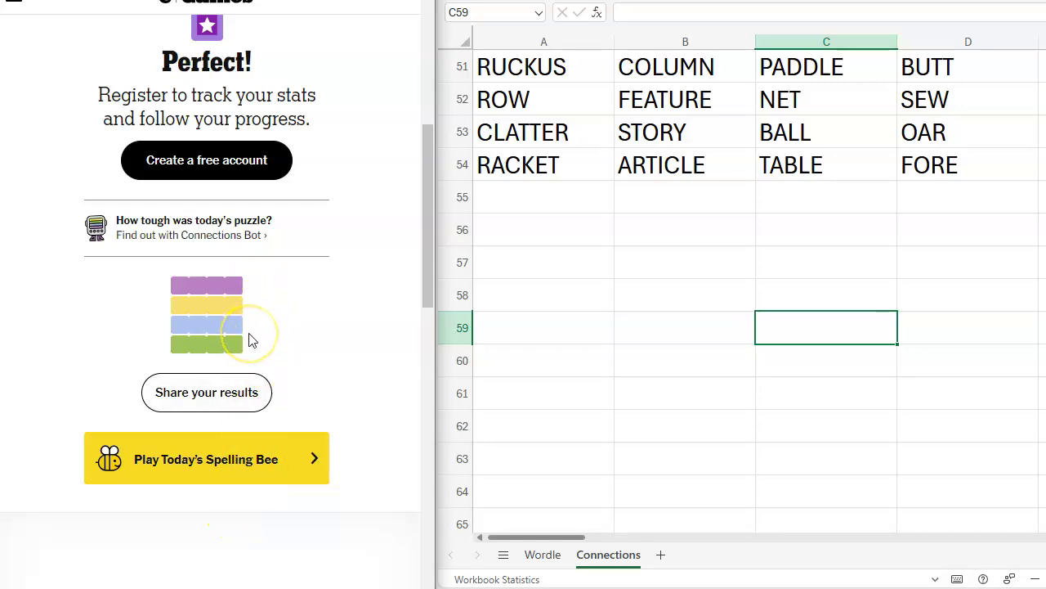
left_click(219, 337)
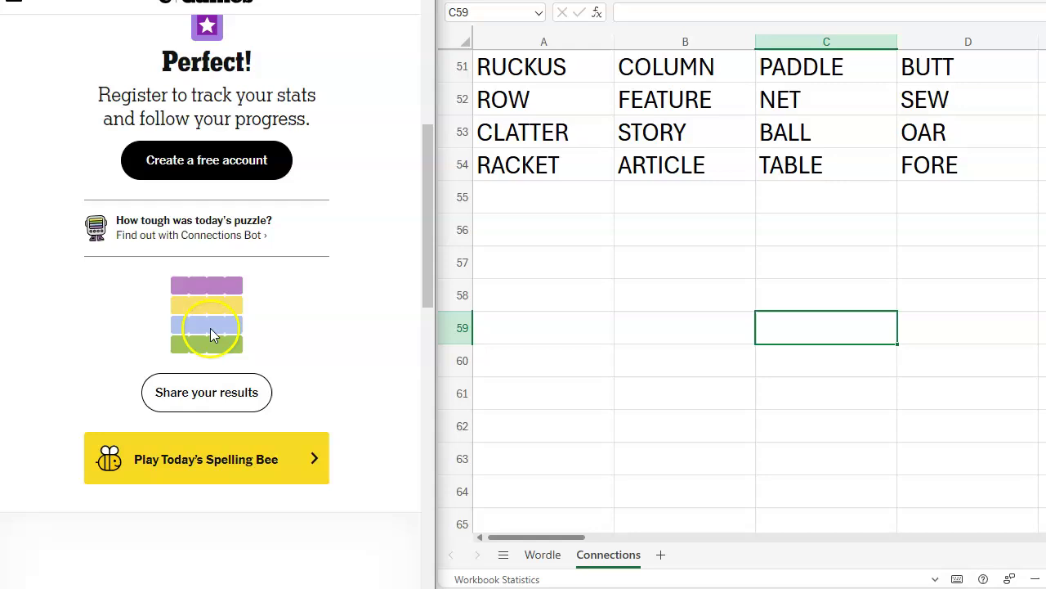